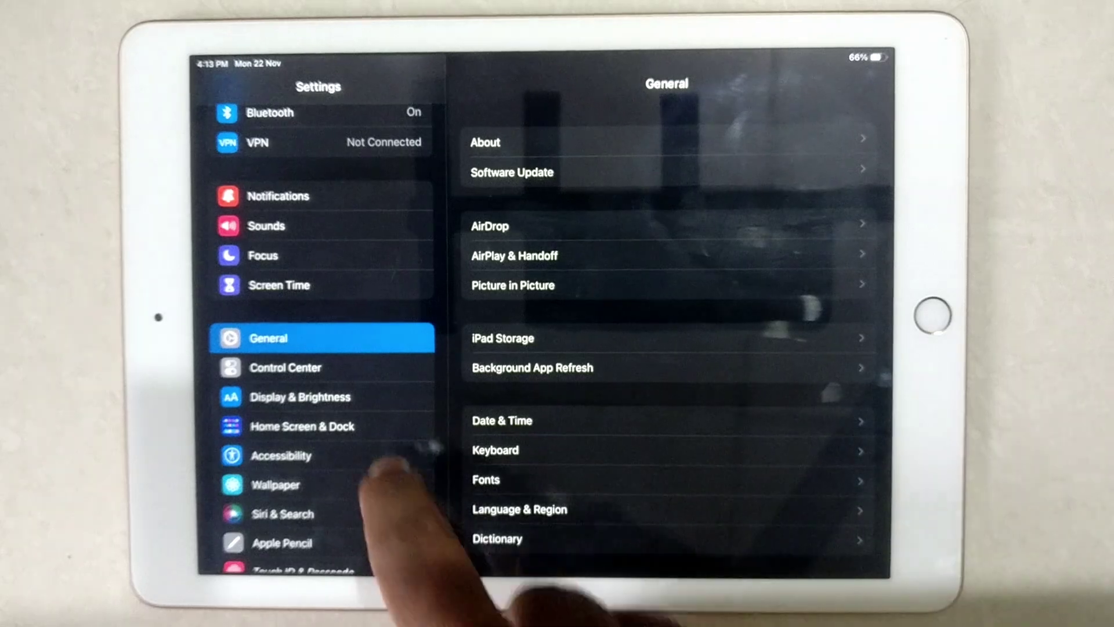
- Switch on Reduce Transparency under Accessibility > Display & Text Size
{"action": "left_click", "coordinate": [287, 455]}
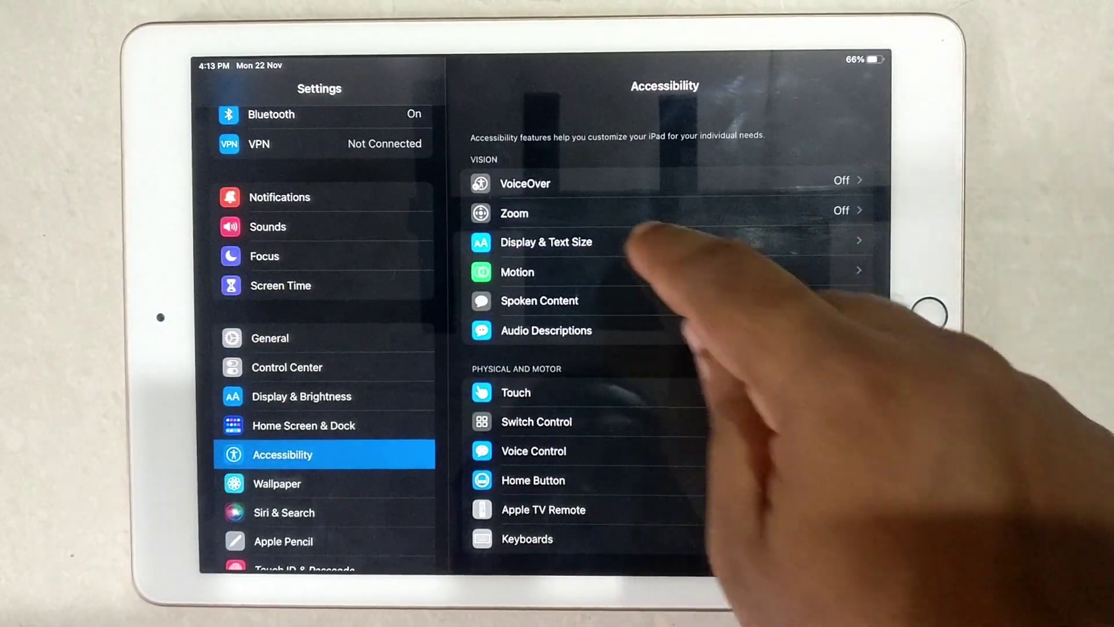
{"action": "left_click", "coordinate": [627, 242]}
{"action": "left_click", "coordinate": [843, 261]}
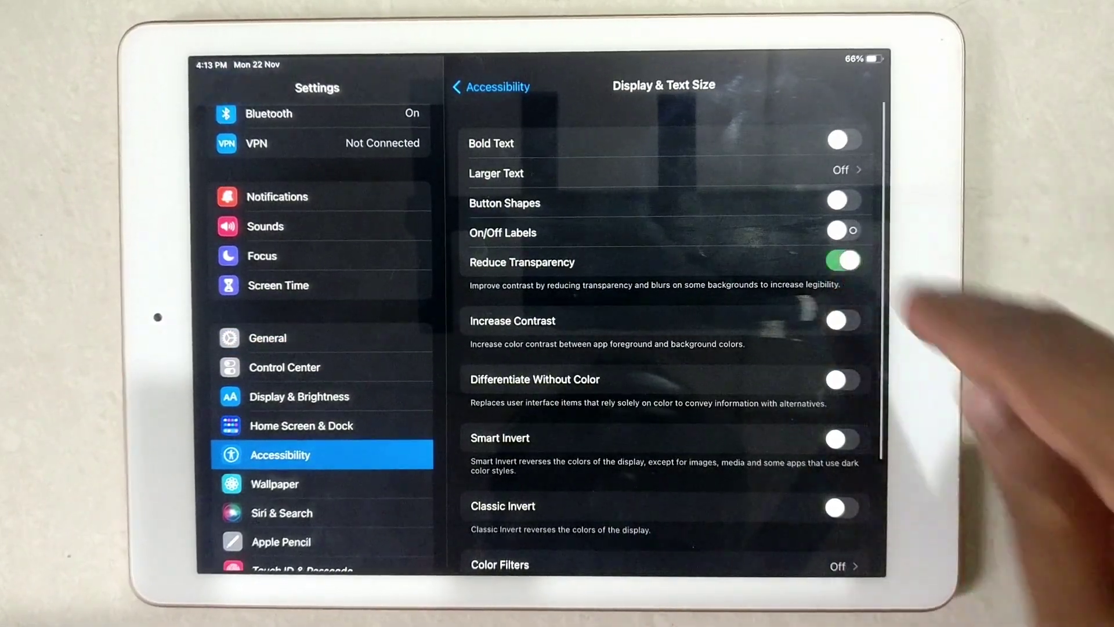